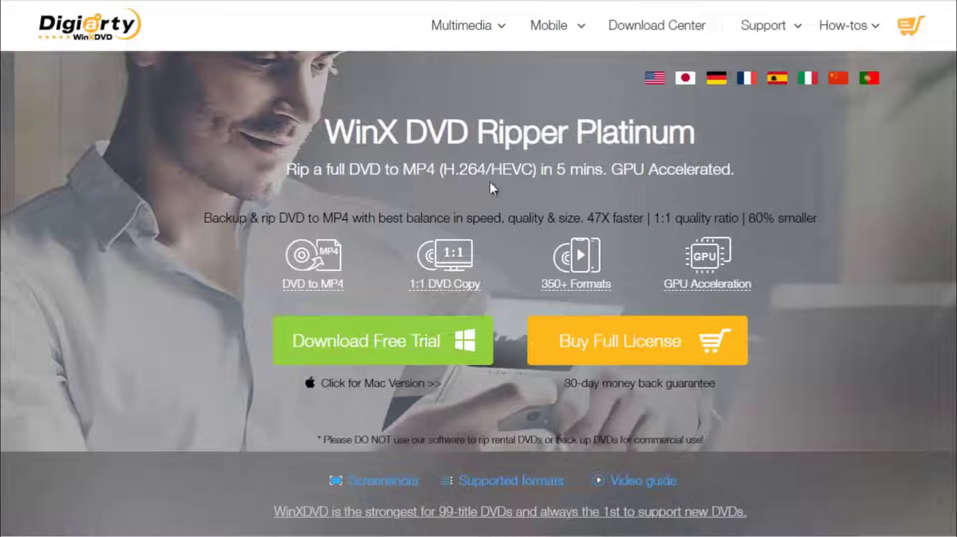
Scroll down the WinX DVD Ripper Platinum page and download the free trial installer
scroll(498, 183, "down", 6)
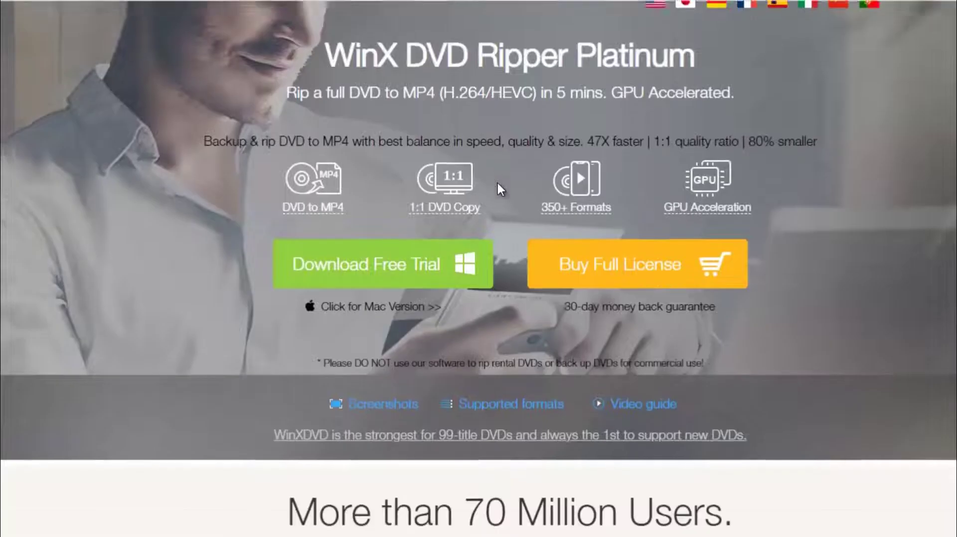
scroll(500, 188, "down", 6)
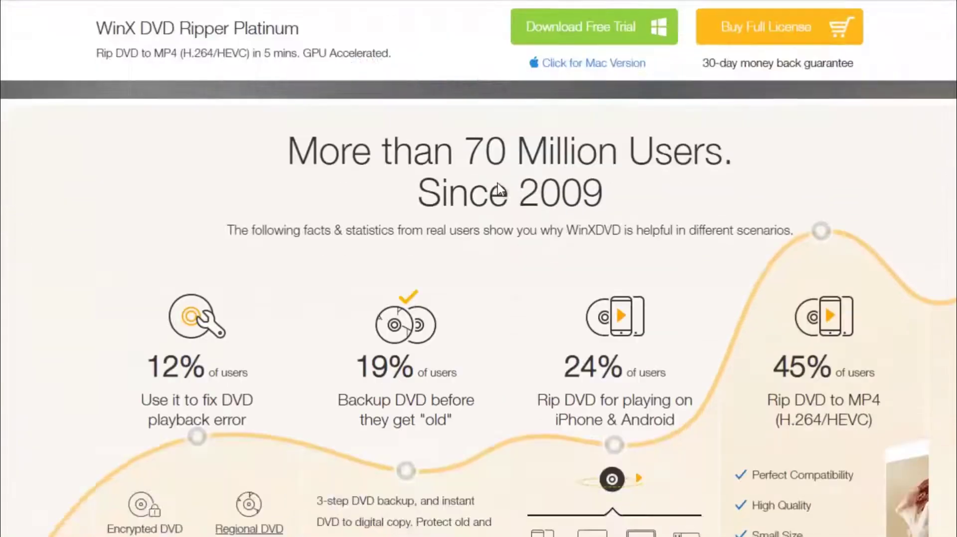
scroll(497, 184, "down", 6)
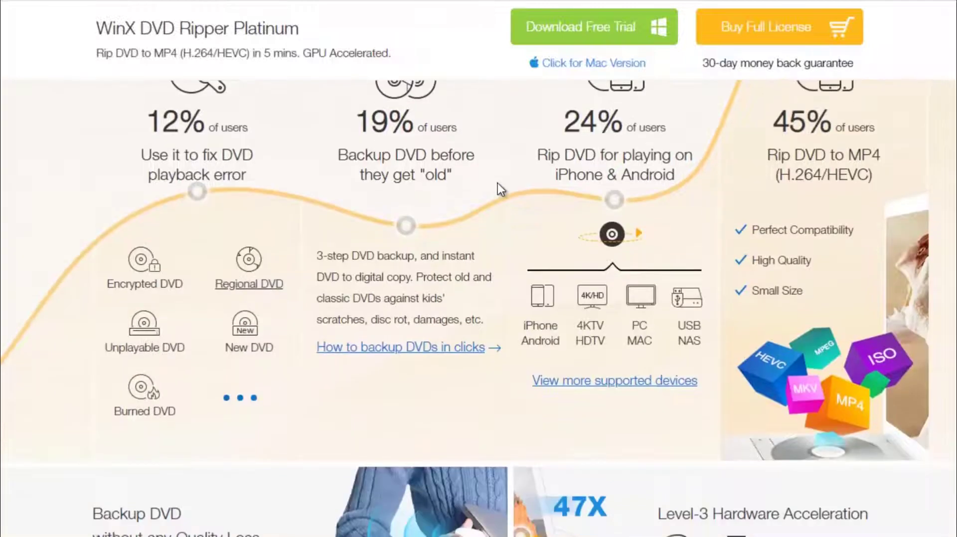
scroll(497, 183, "down", 6)
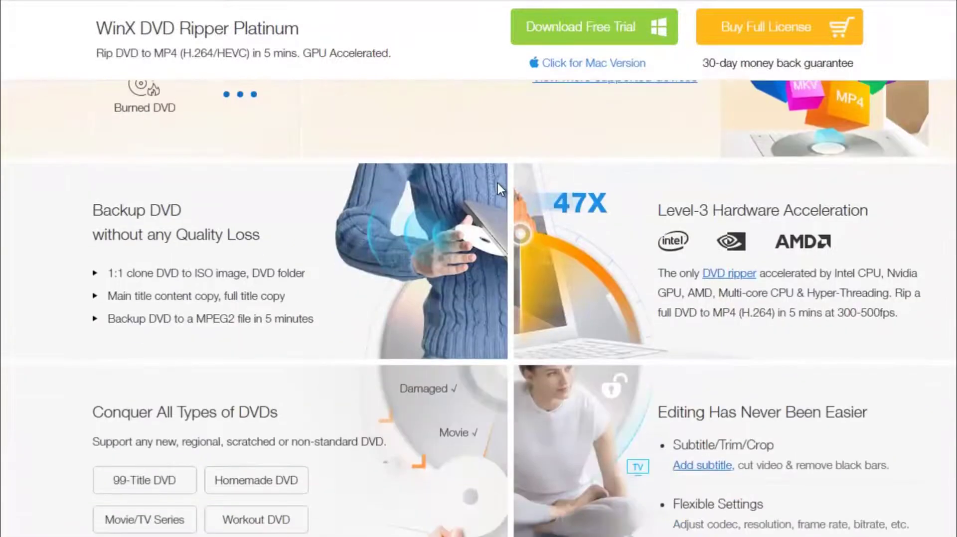
scroll(498, 183, "down", 9)
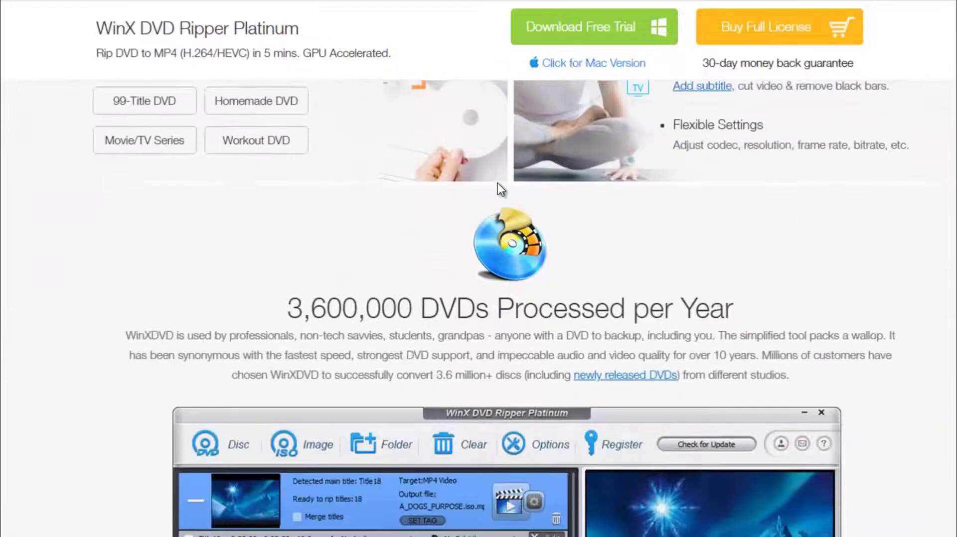
scroll(497, 183, "down", 7)
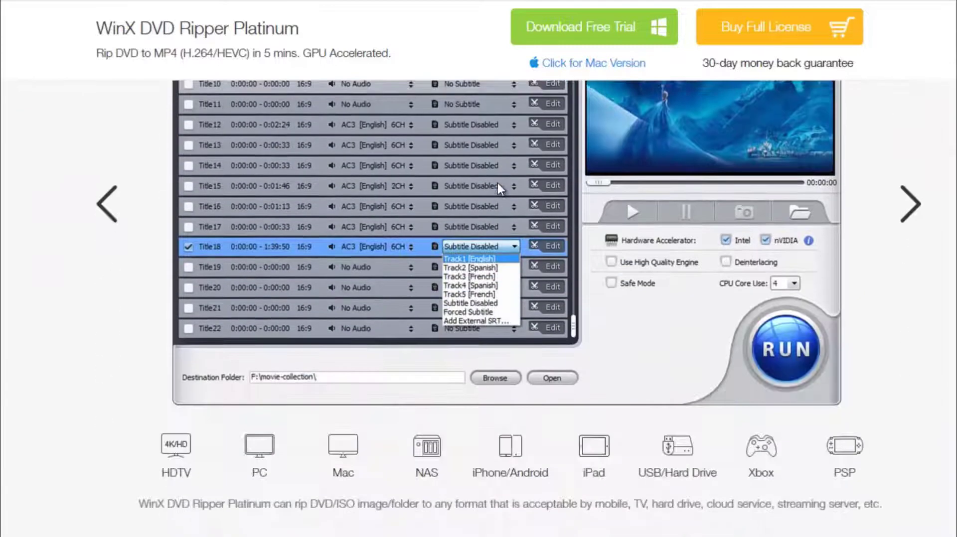
scroll(498, 184, "down", 7)
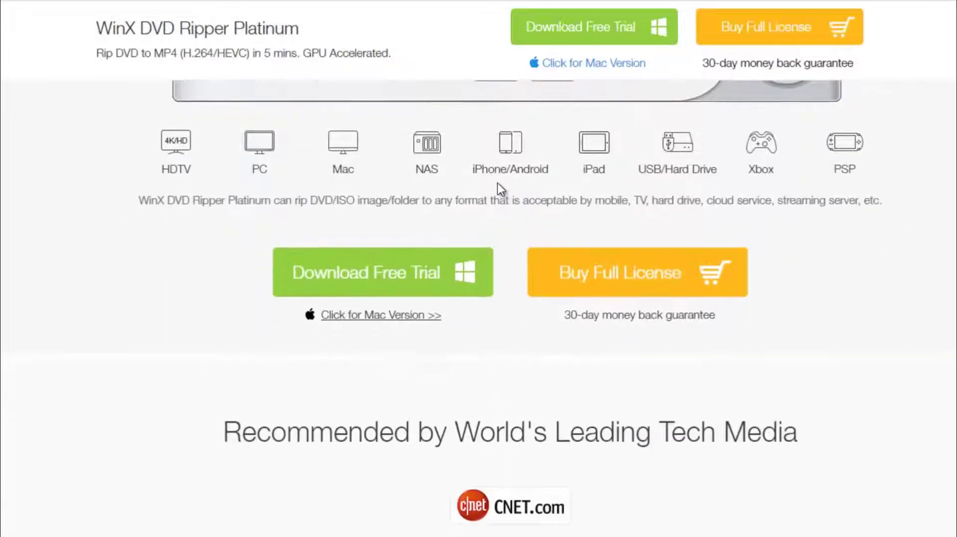
scroll(497, 184, "down", 10)
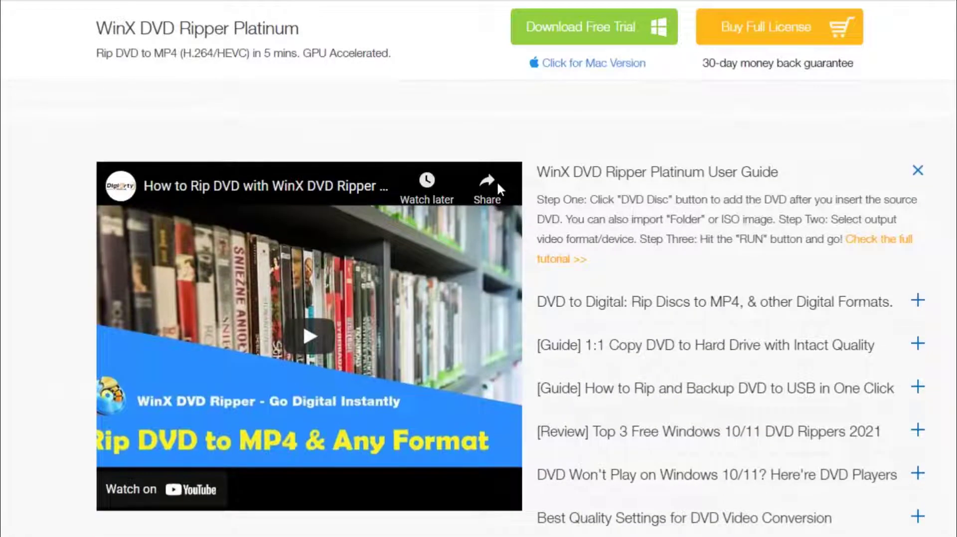
scroll(898, 455, "up", 18)
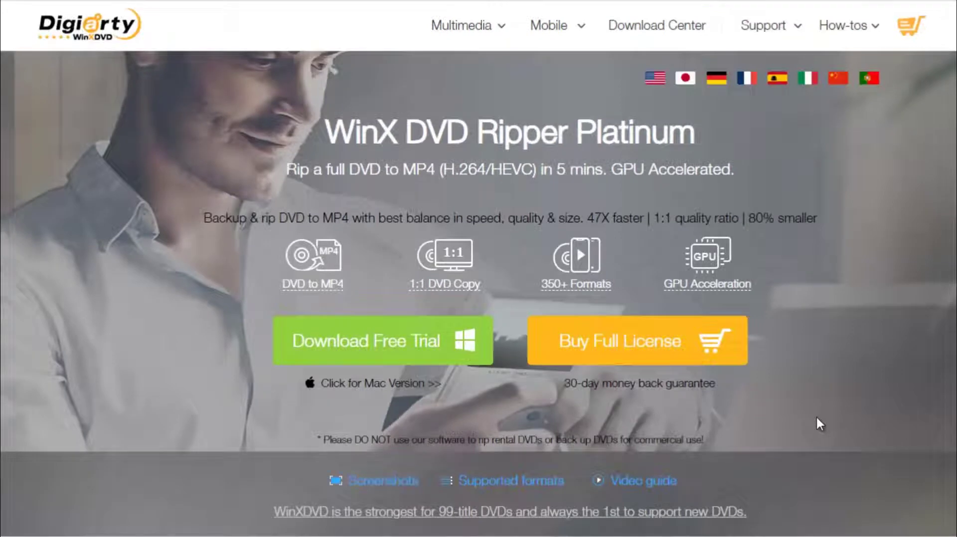
left_click(394, 356)
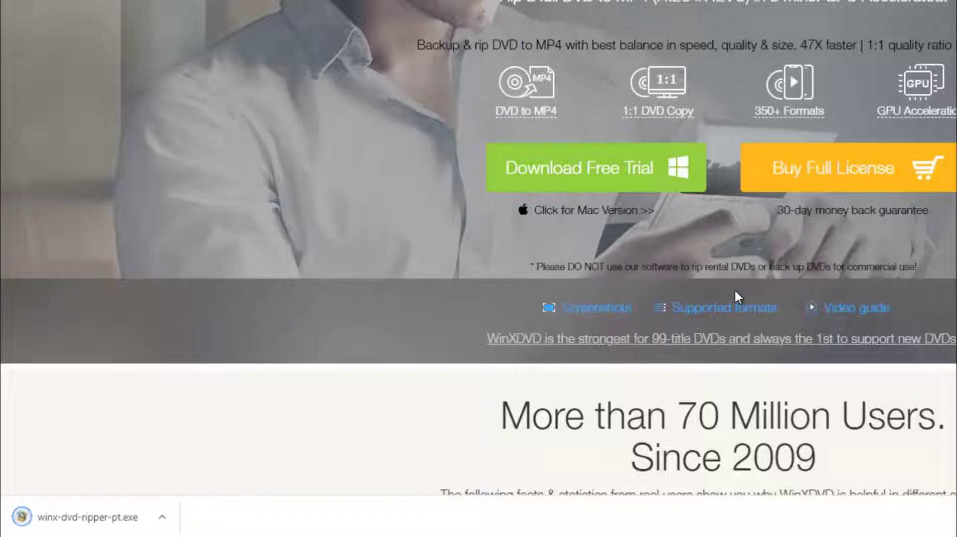
Install the ripper into the default Program Files (x86) Digiarty folder and launch it
left_click(98, 506)
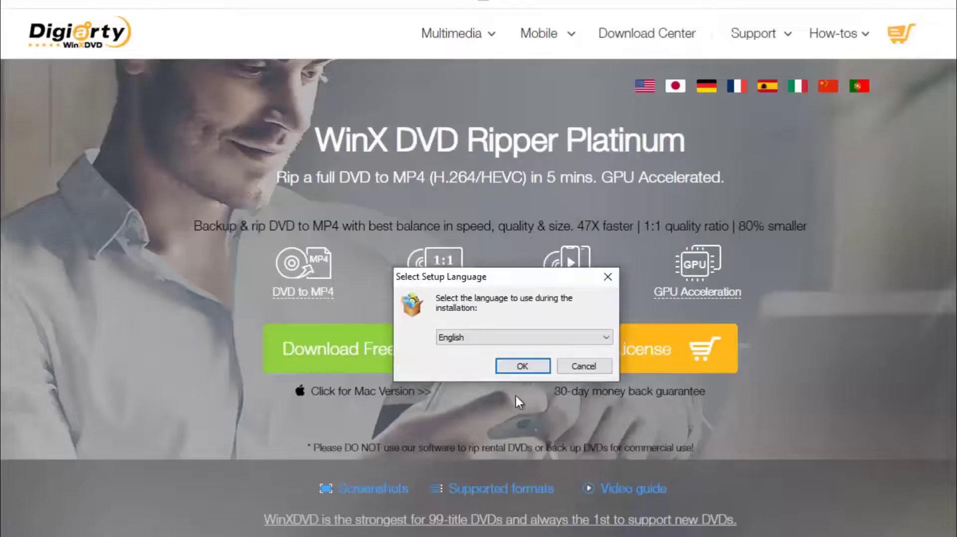
left_click(748, 183)
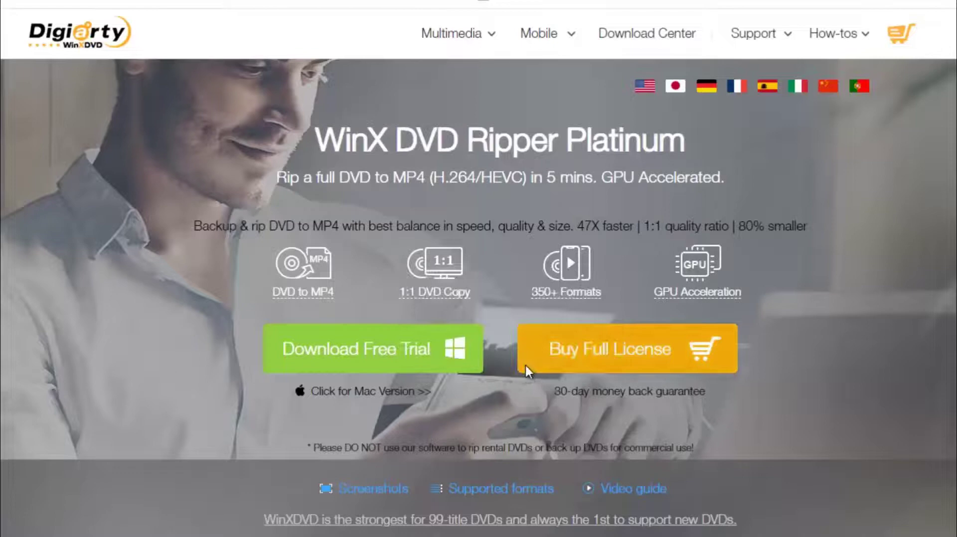
left_click(601, 455)
left_click(590, 458)
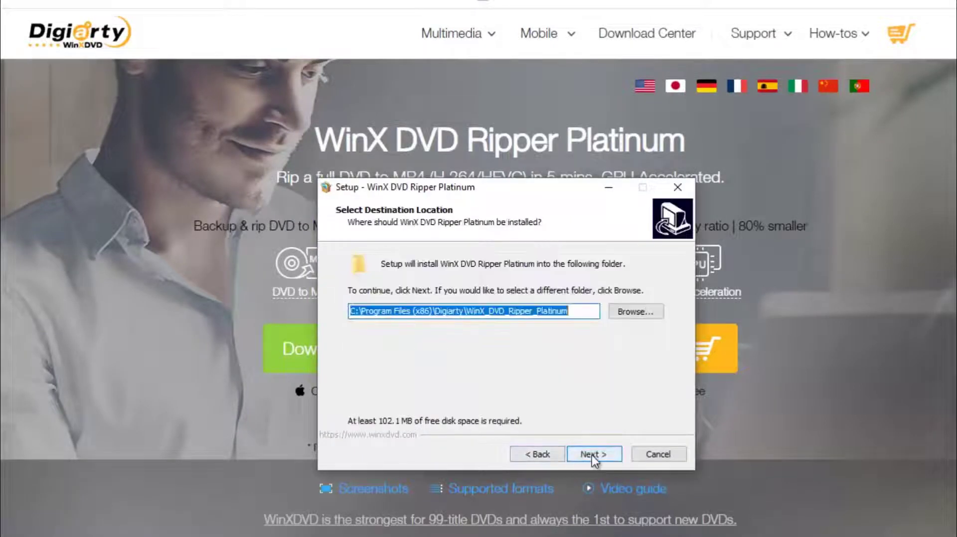
left_click(589, 456)
left_click(589, 456)
left_click(614, 459)
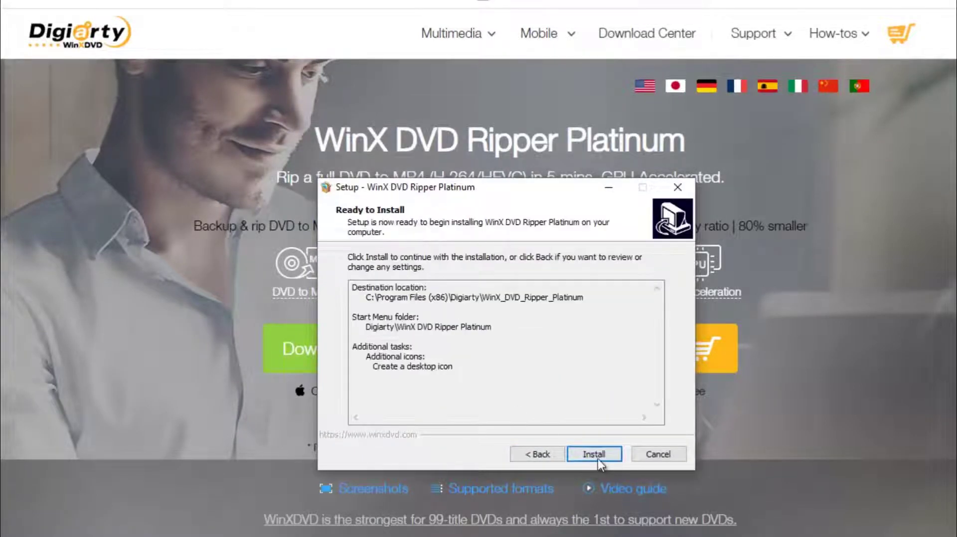
left_click(598, 455)
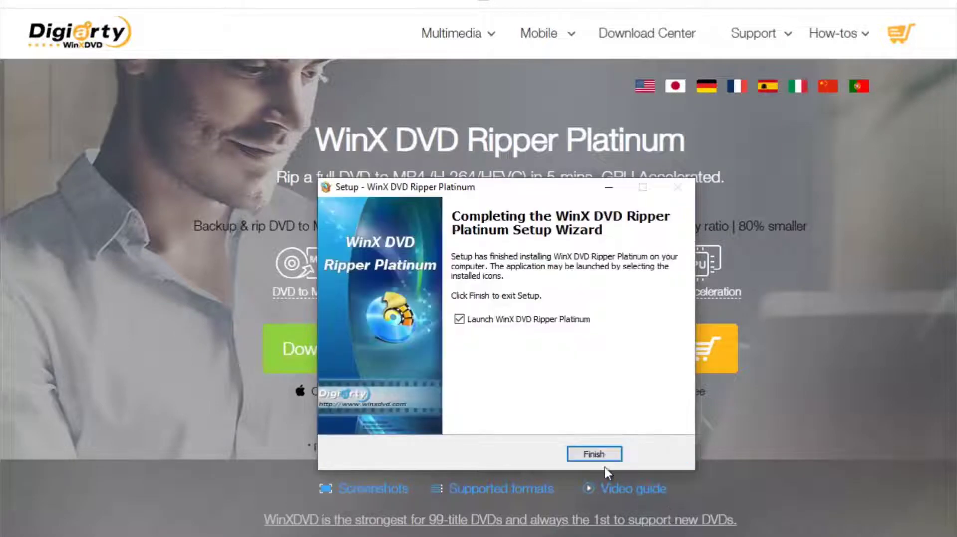
left_click(598, 454)
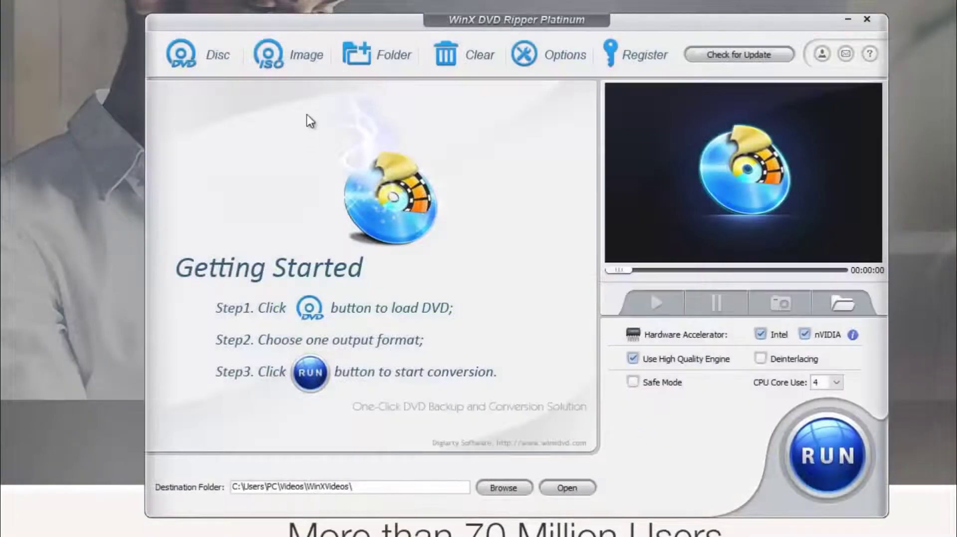
Load the A_TRIP_TO_THE_MOON .iso file as an Image source in the ripper
left_click(289, 53)
left_click(672, 241)
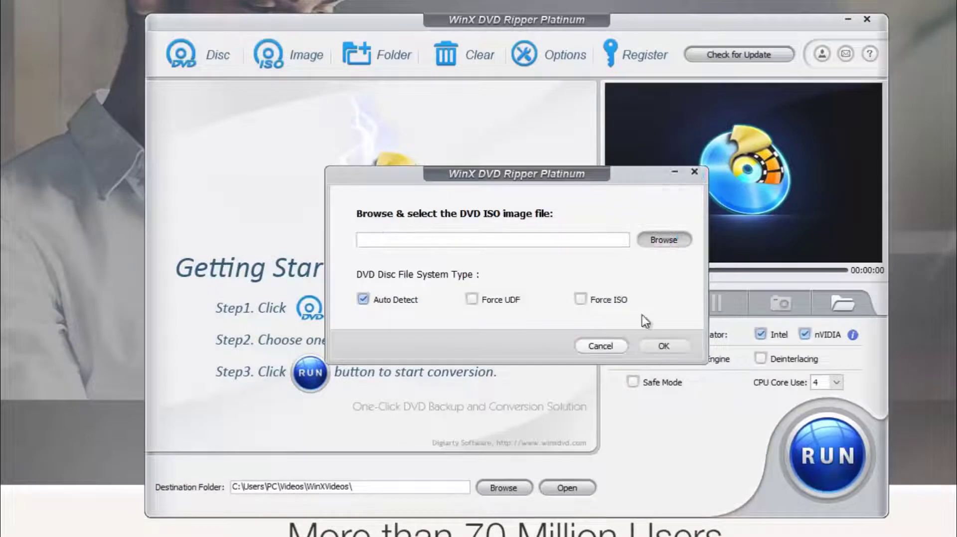
left_click(363, 220)
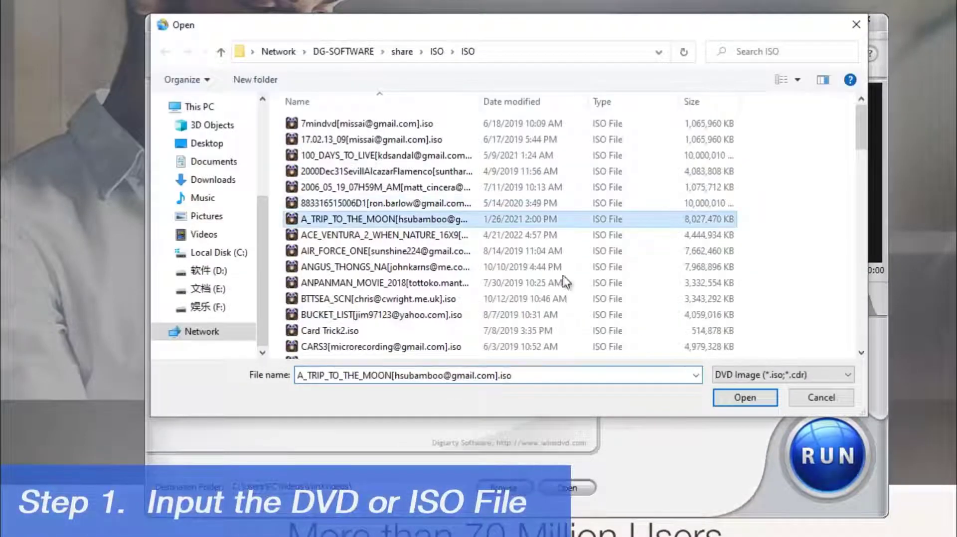
left_click(765, 402)
left_click(651, 349)
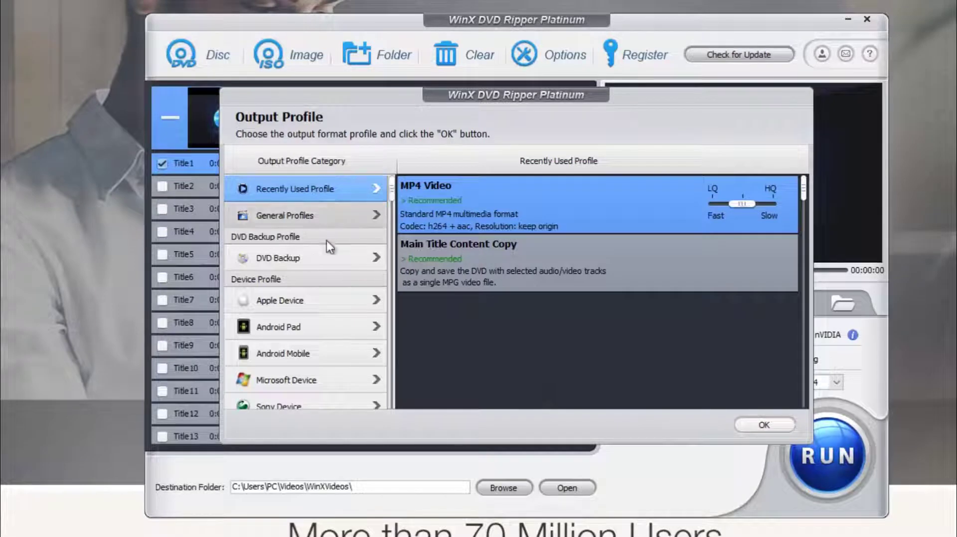
Choose MP4 Video under General Profiles as the output format for Title1
mouse_move(391, 191)
left_mouse_down()
mouse_move(394, 221)
mouse_move(394, 198)
left_mouse_up()
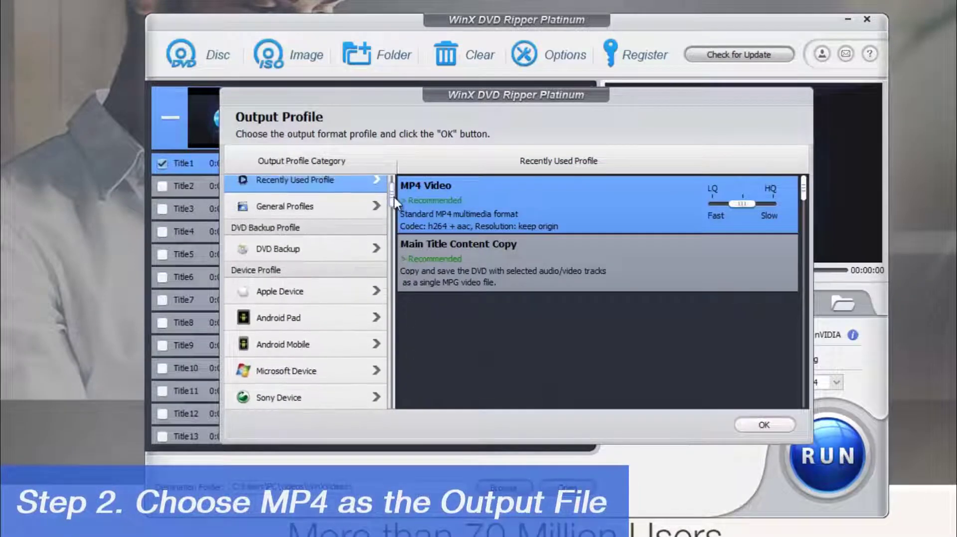
left_click(311, 213)
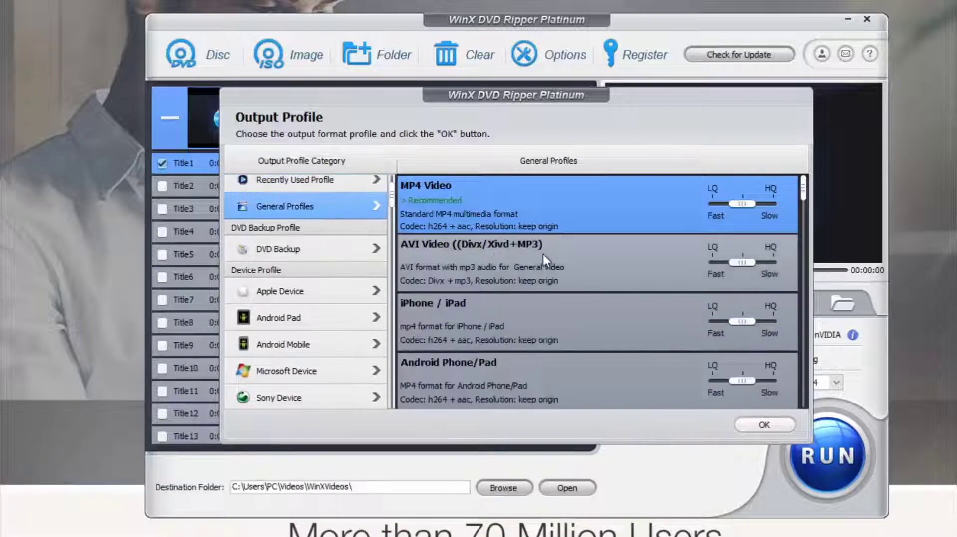
left_click(750, 427)
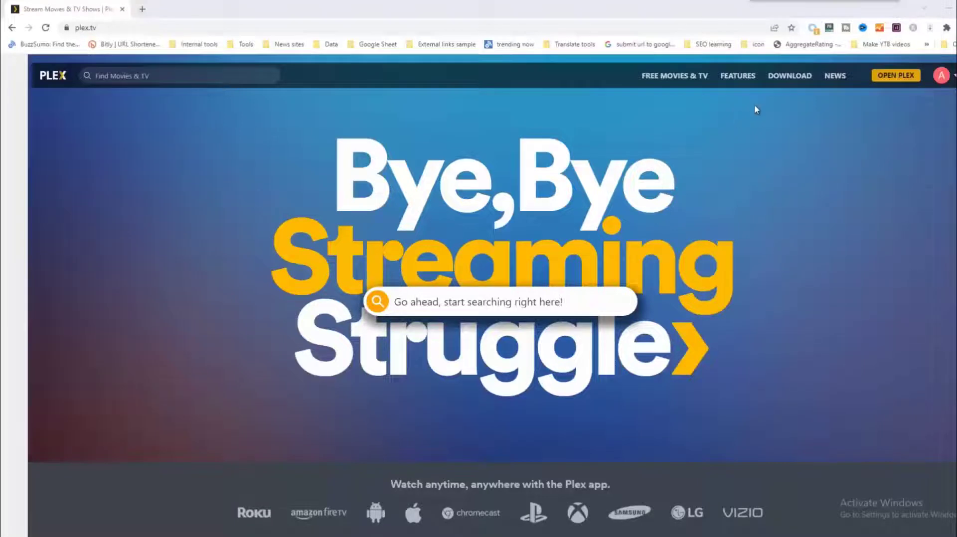
Go to the Plex For Desktop download page from the plex.tv DOWNLOAD menu
mouse_move(785, 81)
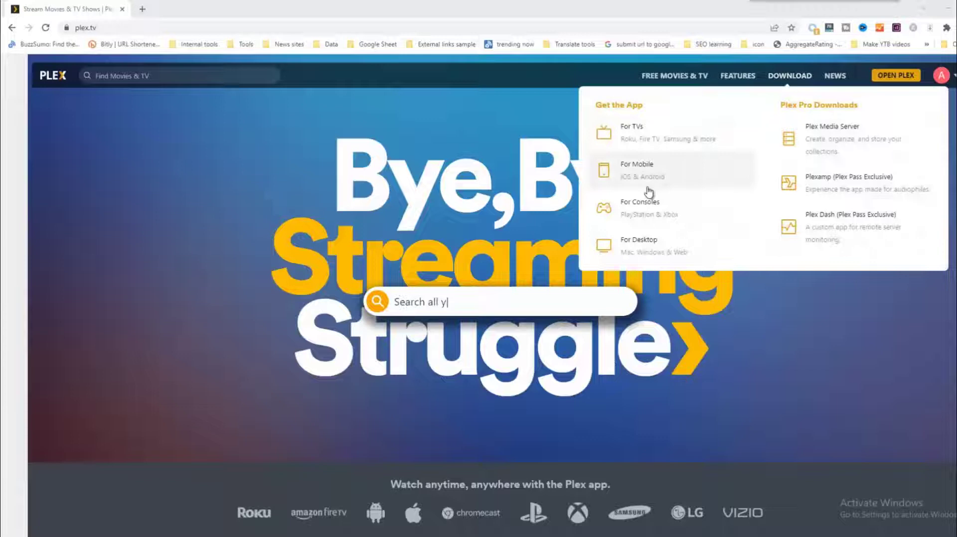
left_click(643, 249)
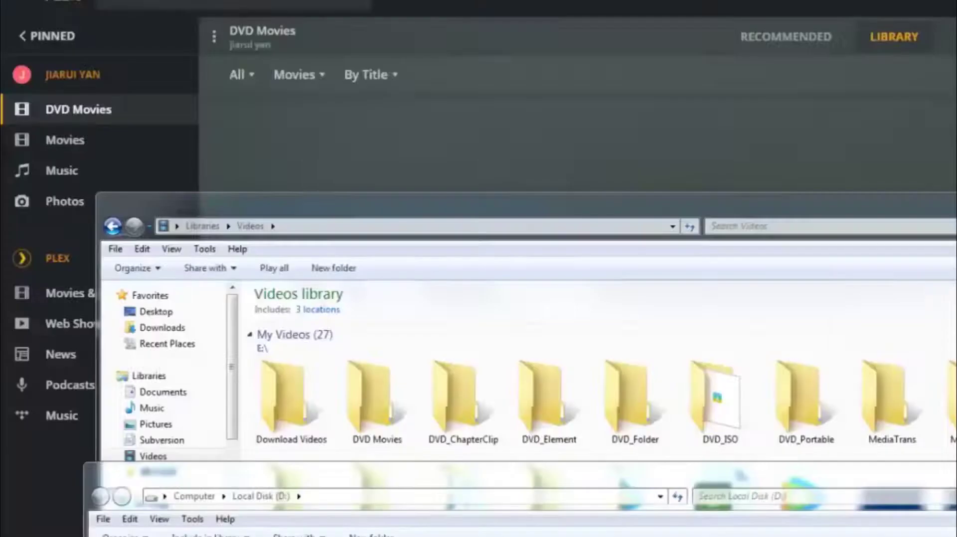
Copy the ripped 1.92 GB movie file from Local Disk D: into Videos\DVD Movies
left_click_drag(742, 476, 370, 416)
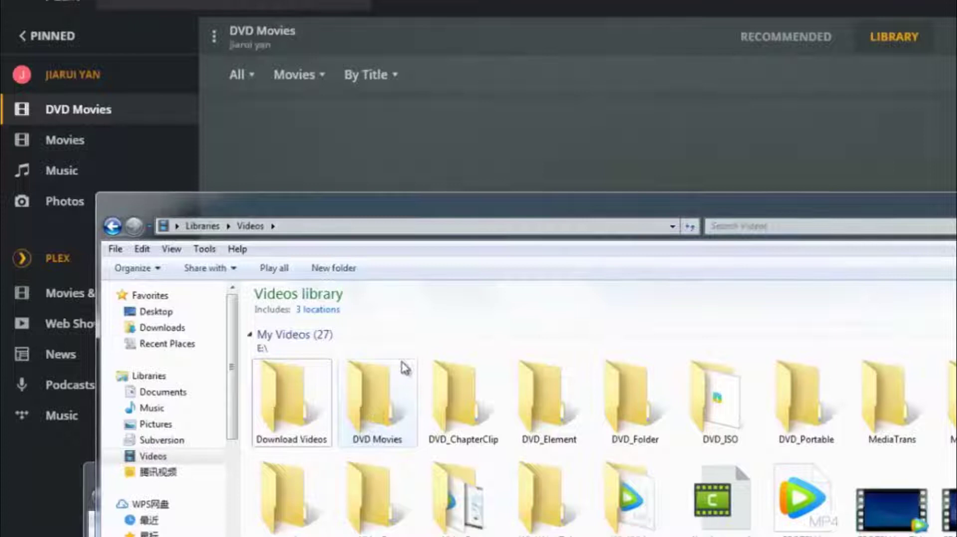
Run Refresh All Metadata on the DVD Movies library via its Manage Library menu
left_click(345, 124)
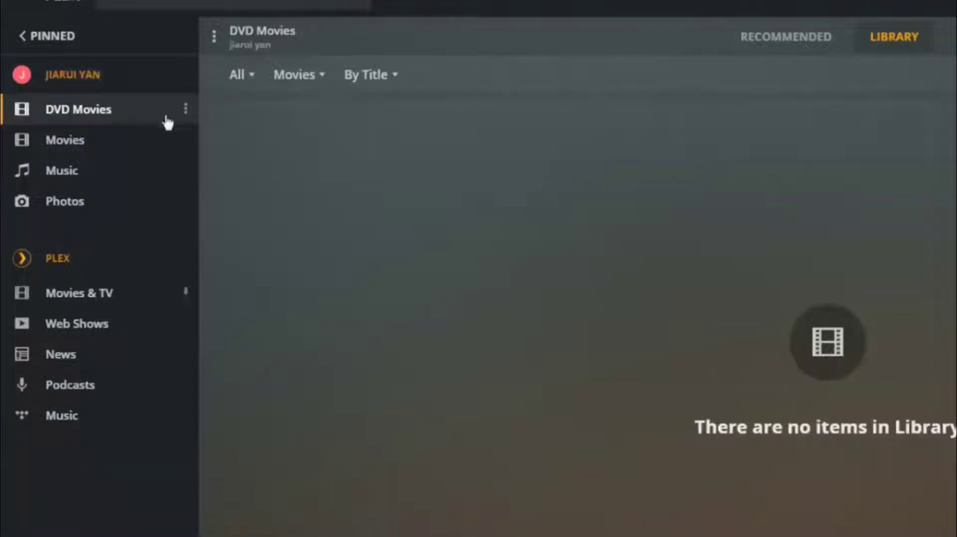
left_click(186, 110)
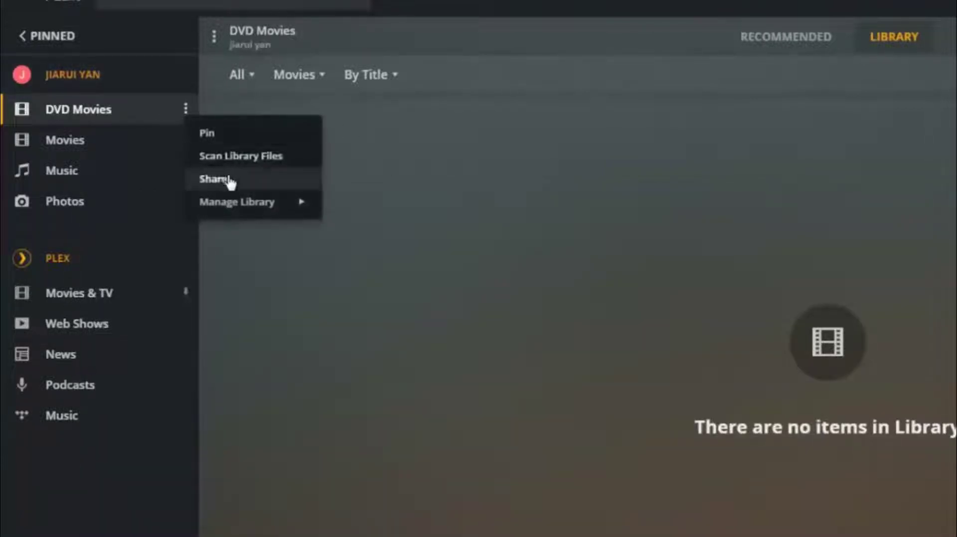
mouse_move(308, 206)
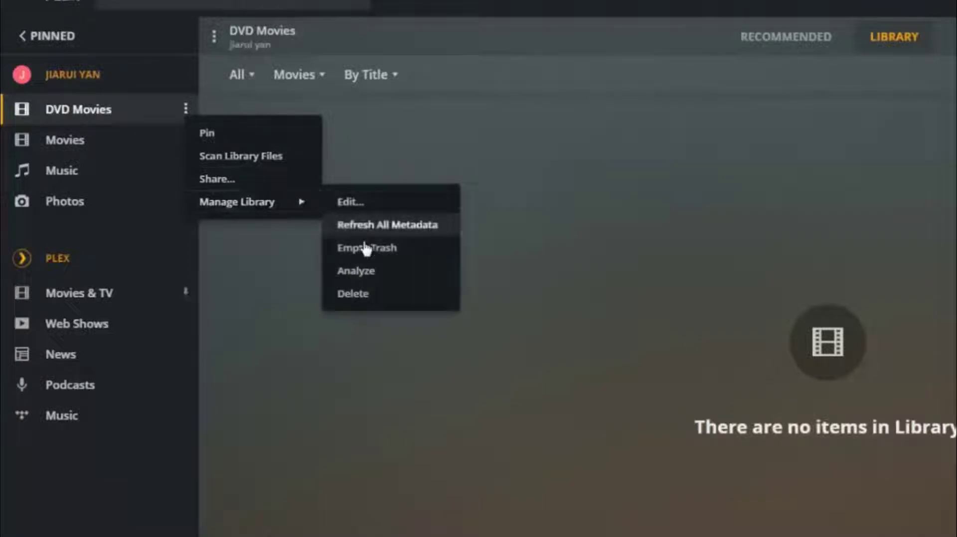
left_click(391, 232)
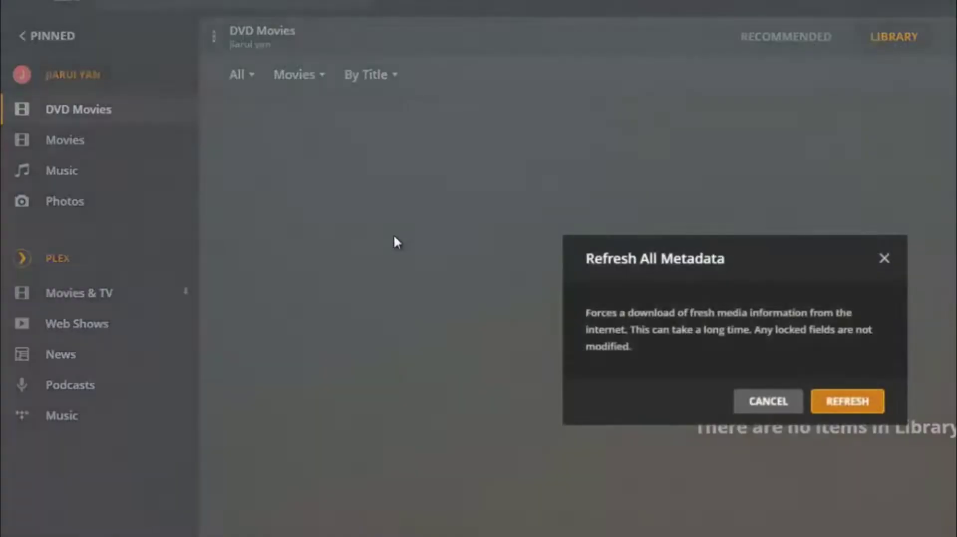
left_click(850, 401)
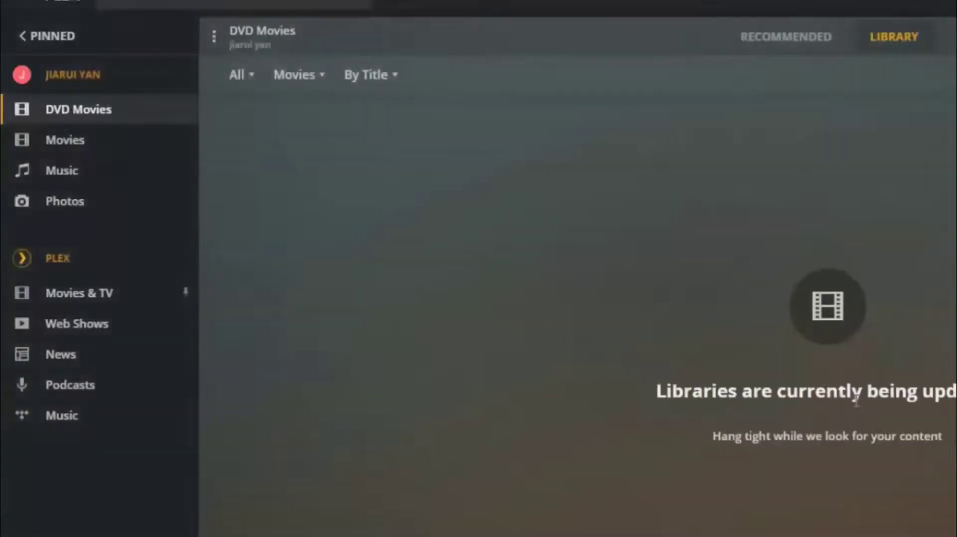